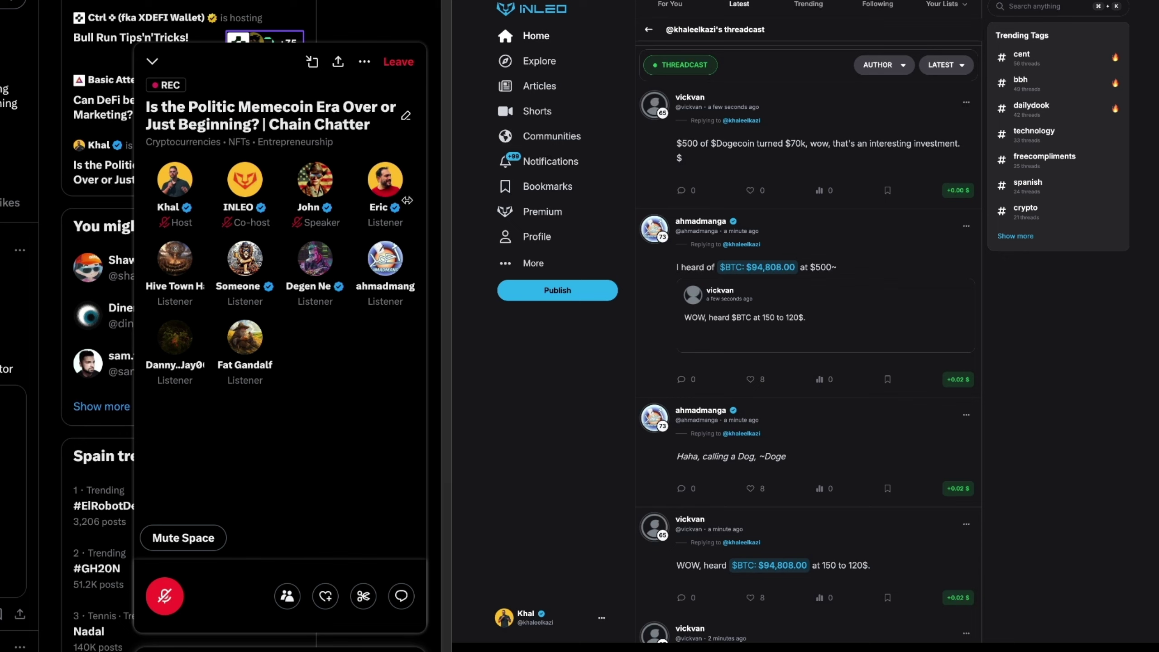
Step: Bring up the Space's sharing options and dismiss them without sharing anything
left_click(340, 65)
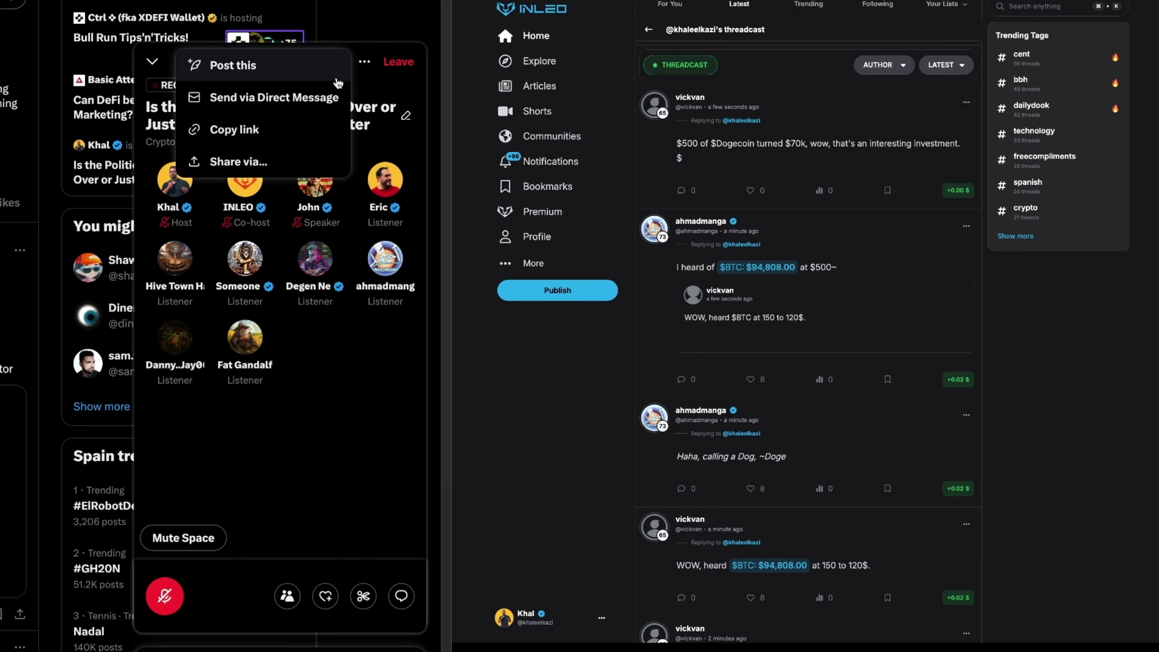
left_click(289, 129)
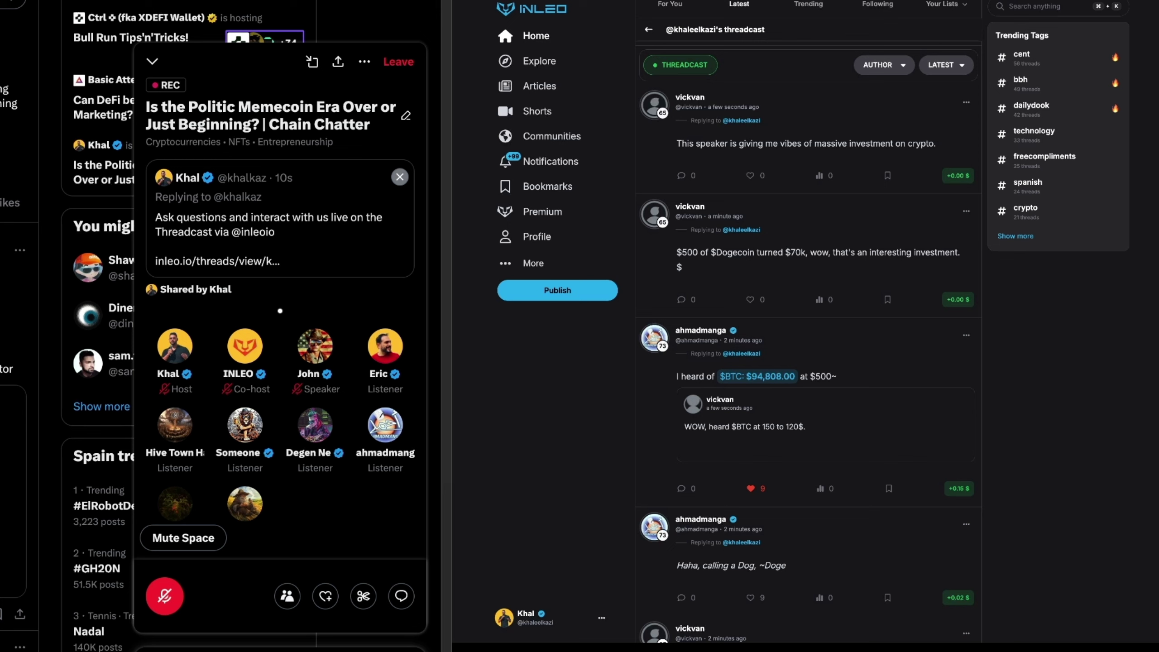
scroll(91, 317, "down", 2)
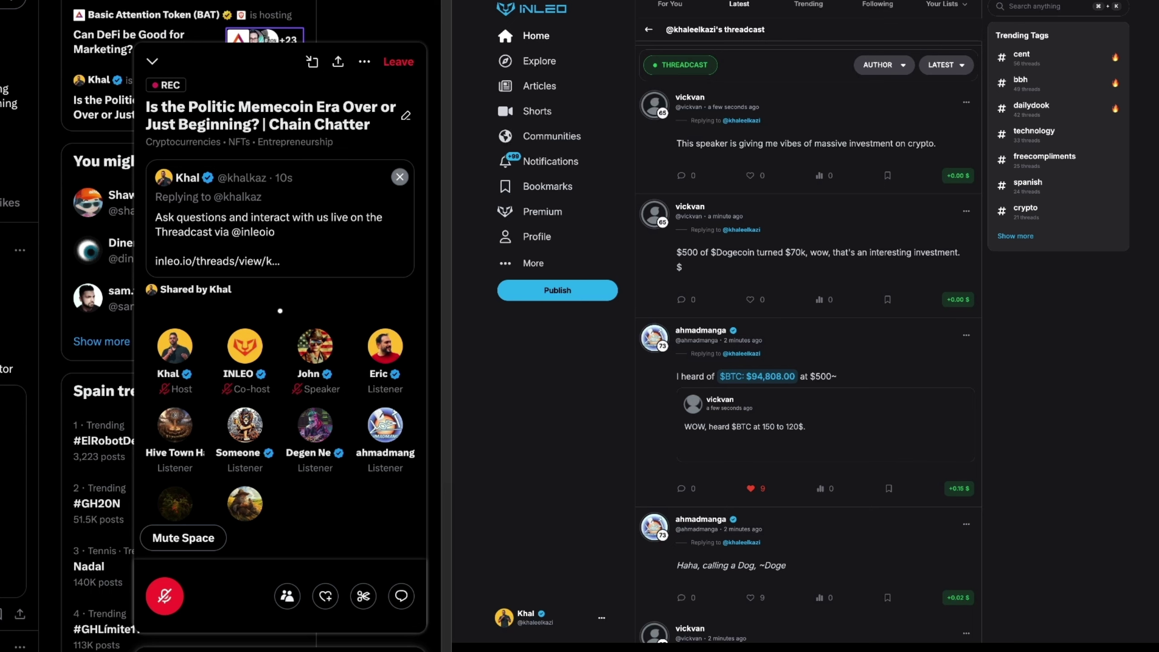